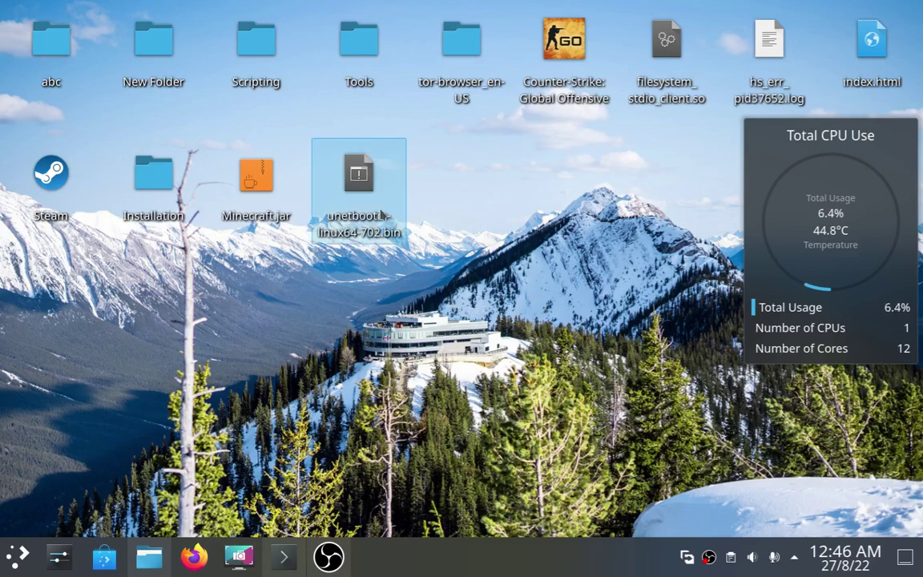
# Open Firefox and search the web for unetbootin
pyautogui.click(193, 556)
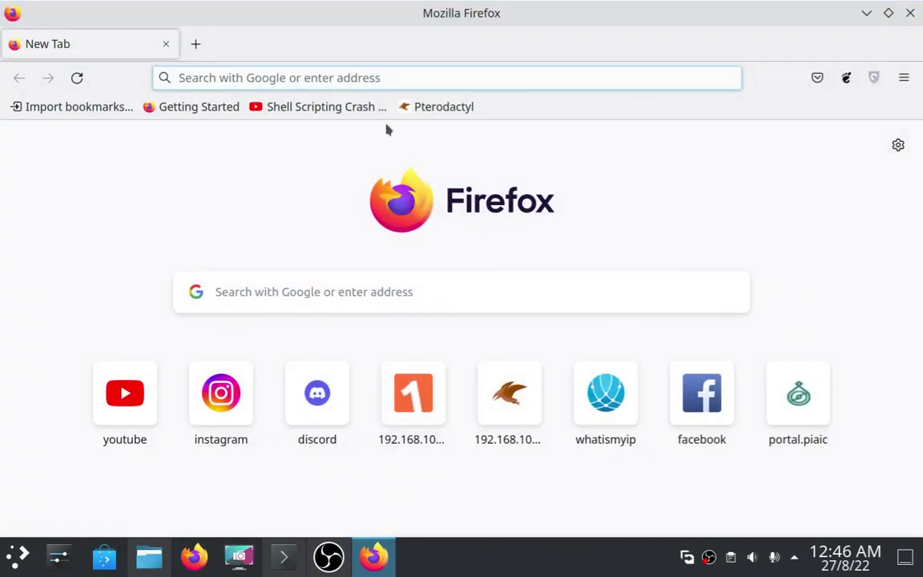
pyautogui.click(362, 74)
pyautogui.write('unet')
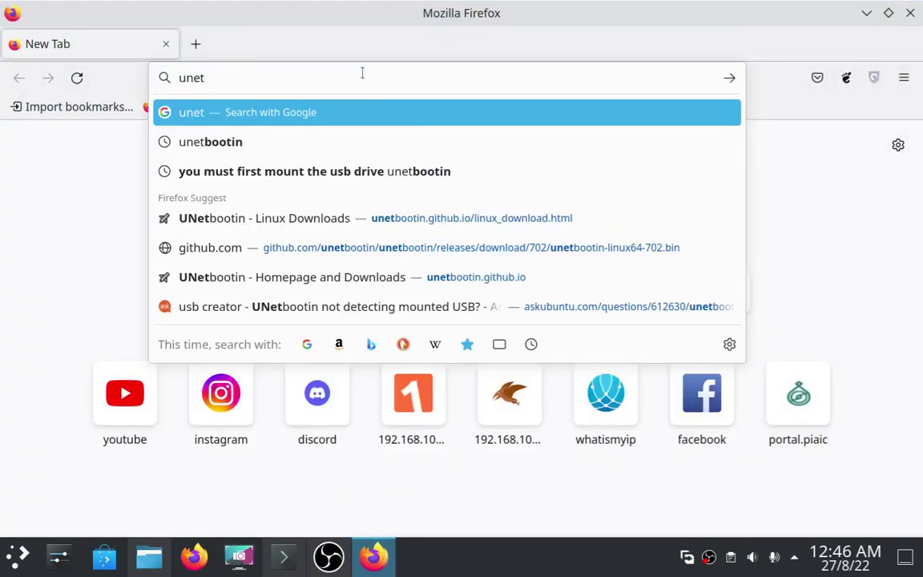
pyautogui.press('Down')
pyautogui.press('Return')
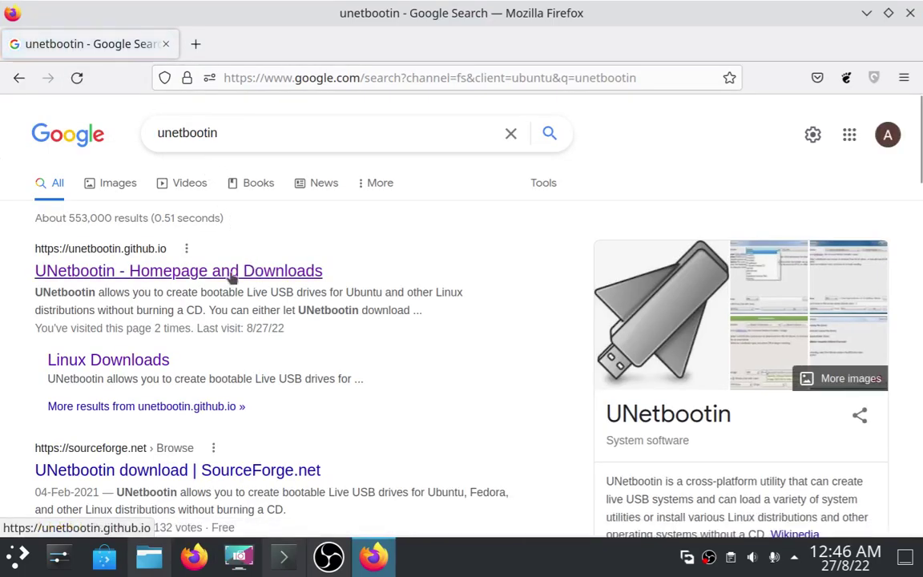
# Open the UNetbootin homepage from the search results and go to its Linux downloads page
pyautogui.click(232, 272)
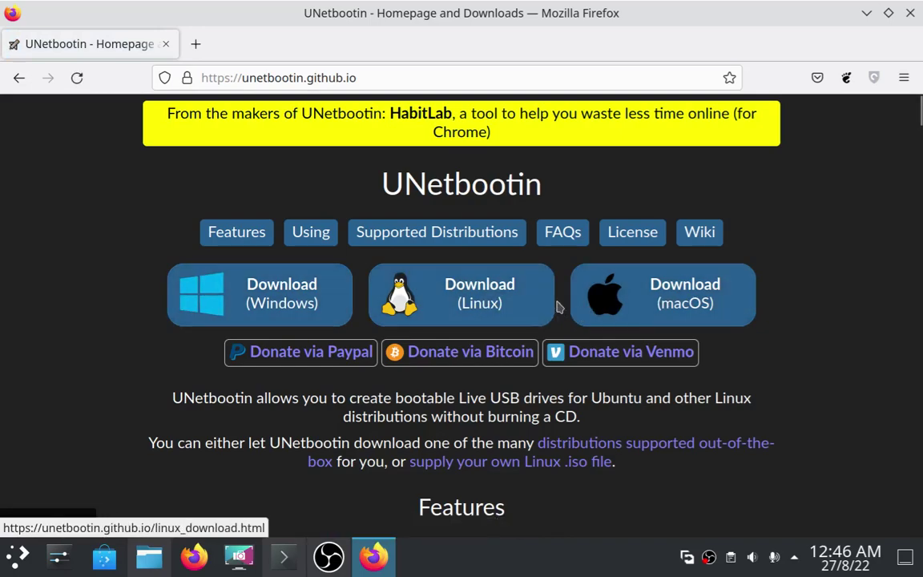
pyautogui.click(480, 299)
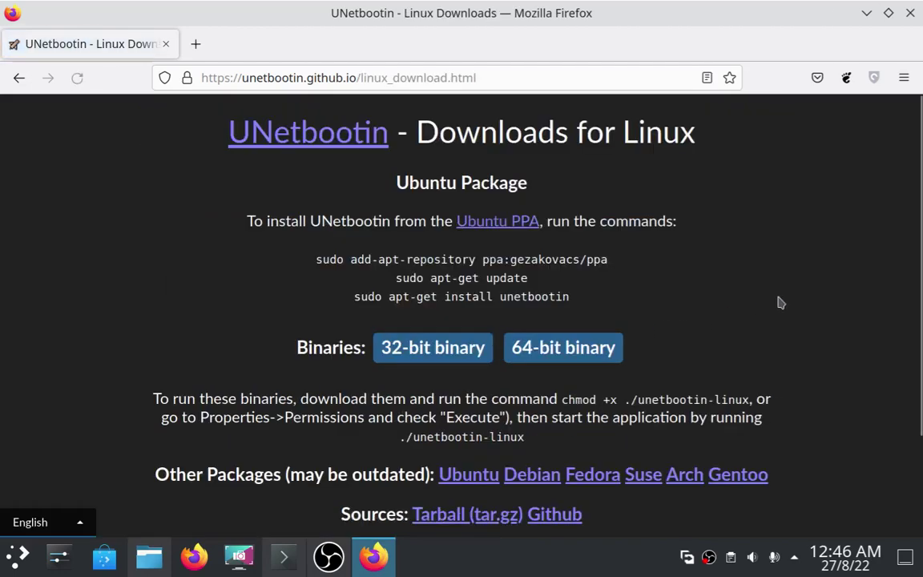
# Examine the Ubuntu PPA commands for adding the repository, updating the package lists and installing unetbootin
pyautogui.scroll(-1, 917, 278)
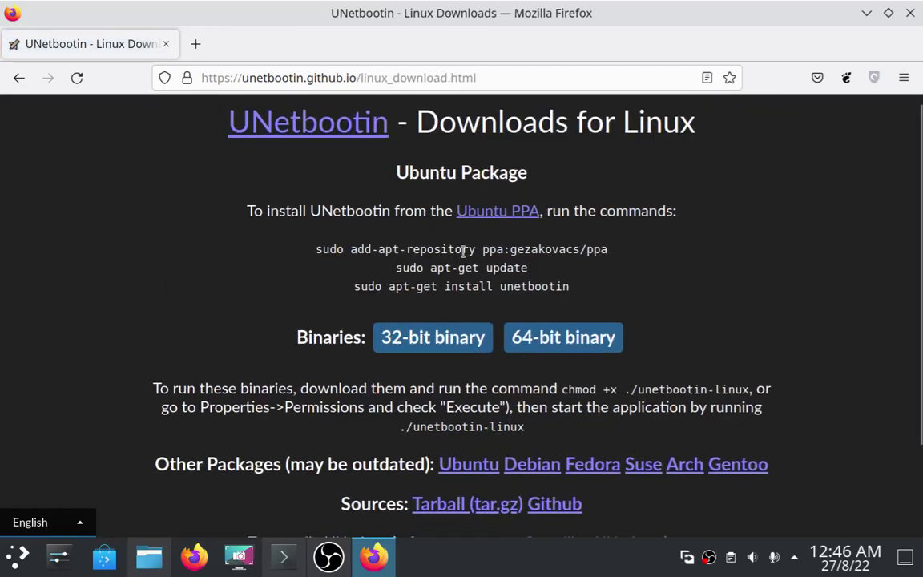
pyautogui.moveTo(334, 250); pyautogui.dragTo(515, 249)
pyautogui.click(438, 268)
pyautogui.moveTo(437, 267); pyautogui.dragTo(545, 286)
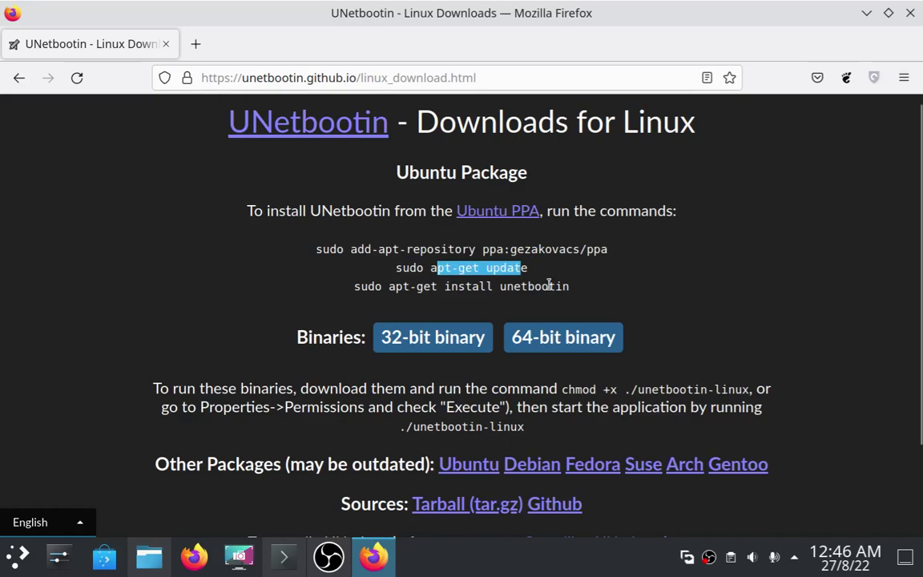
pyautogui.click(539, 286)
pyautogui.tripleClick(539, 286)
pyautogui.click(544, 285)
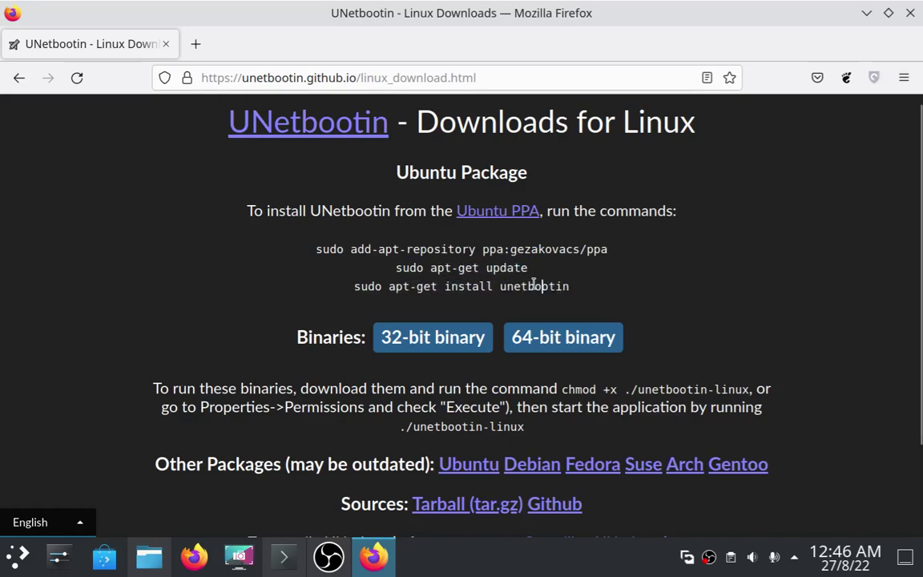
pyautogui.click(572, 340)
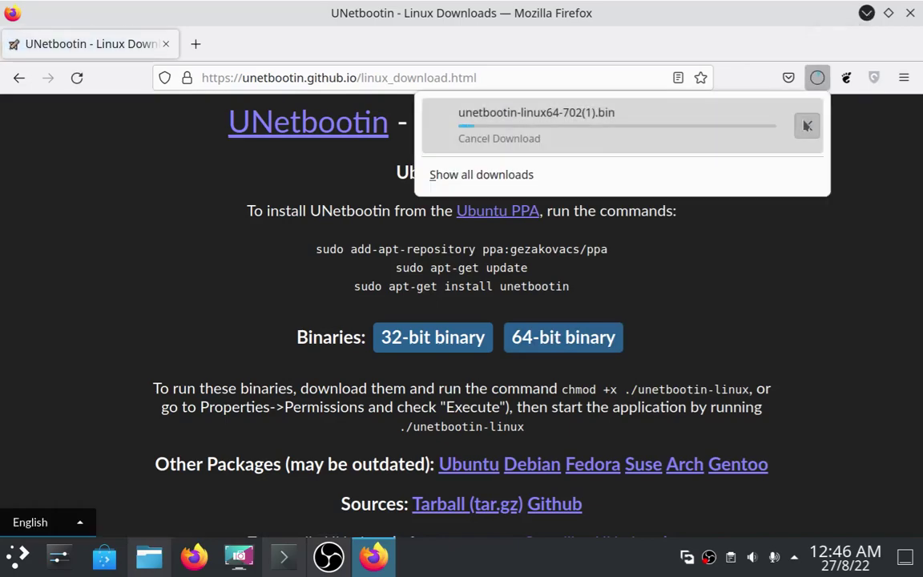
pyautogui.click(806, 124)
pyautogui.click(783, 16)
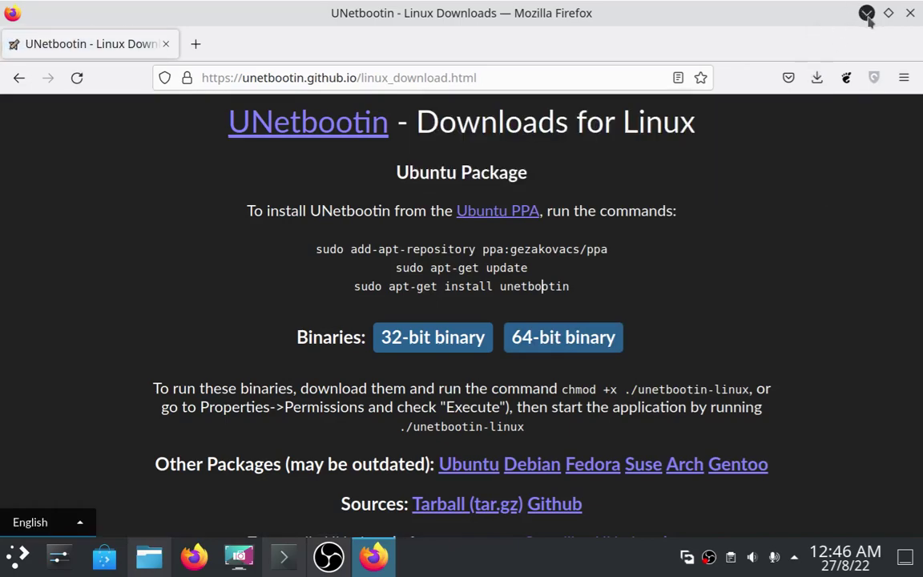
# Minimize the browser, open a Konsole terminal and enlarge its text by four increments
pyautogui.click(866, 13)
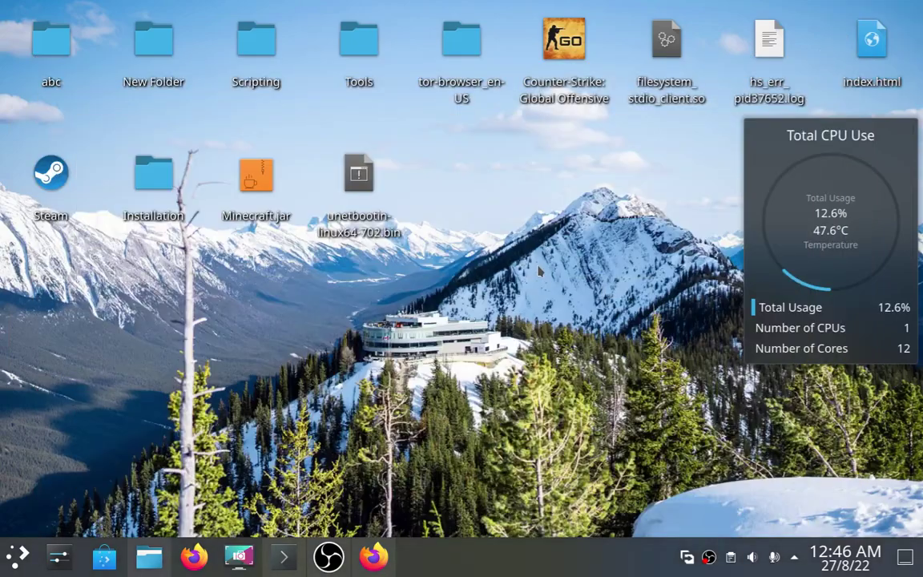
pyautogui.hotkey('ctrl', 'alt', 't')
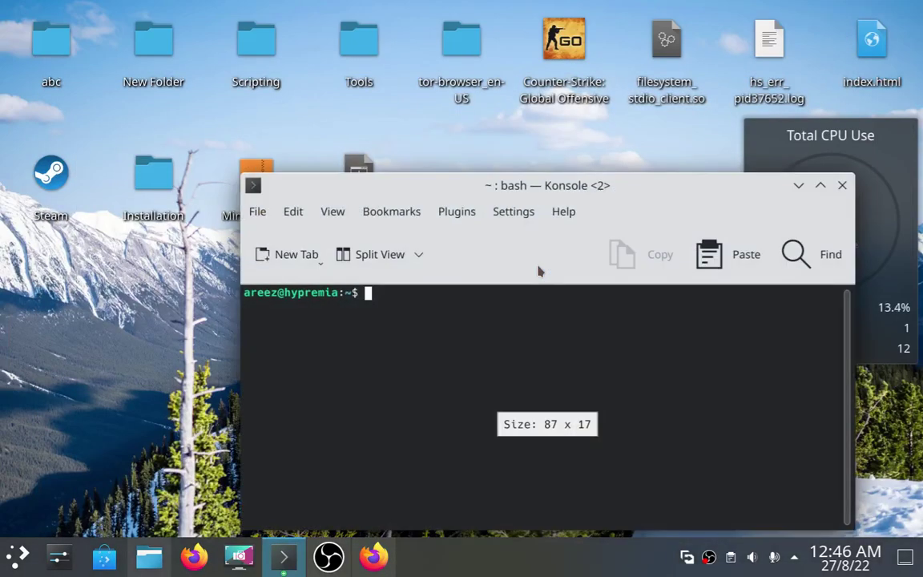
pyautogui.hotkey('ctrl', '+')
pyautogui.hotkey('ctrl', '+')
pyautogui.hotkey('ctrl', '+')
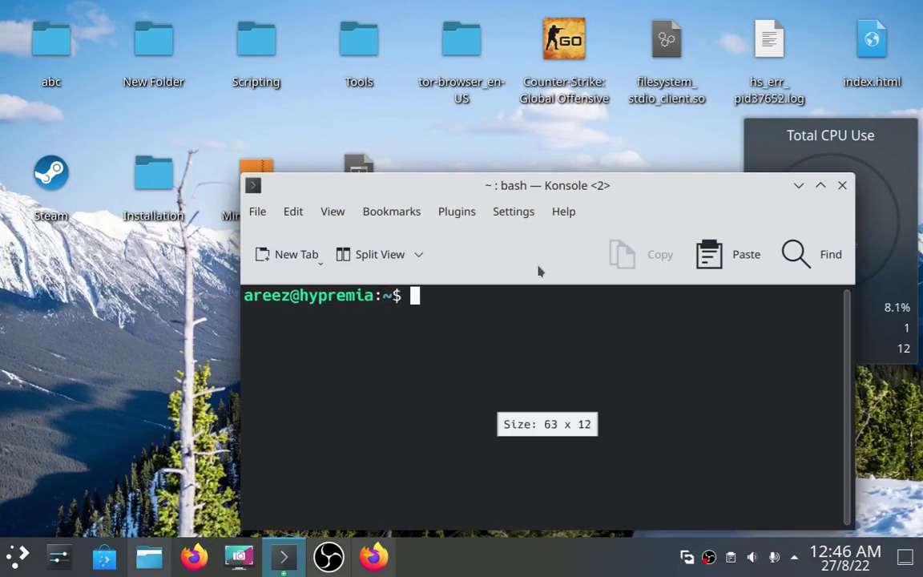
pyautogui.hotkey('ctrl', '+')
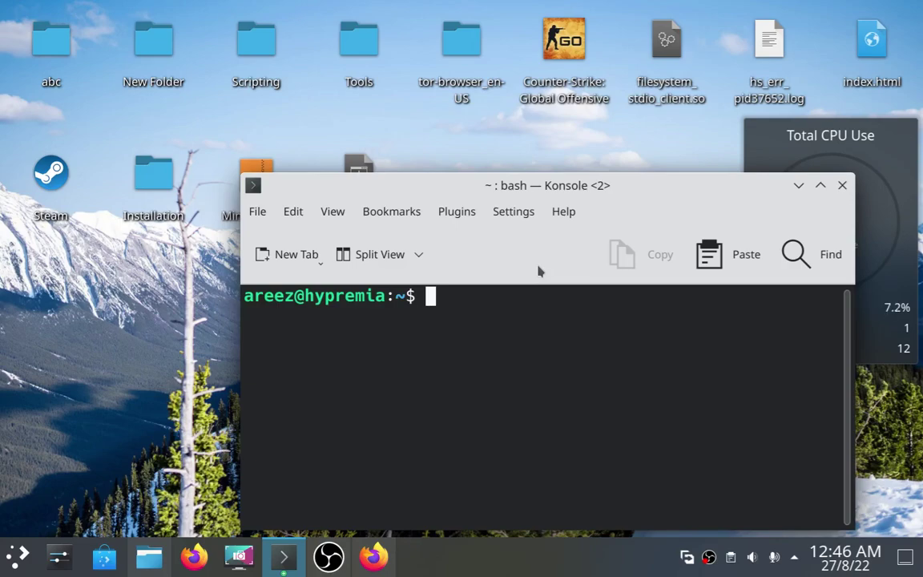
# Change to the Desktop directory and make unetbootin-linux64-702.bin executable with chmod +x
pyautogui.write('cd Desktop')
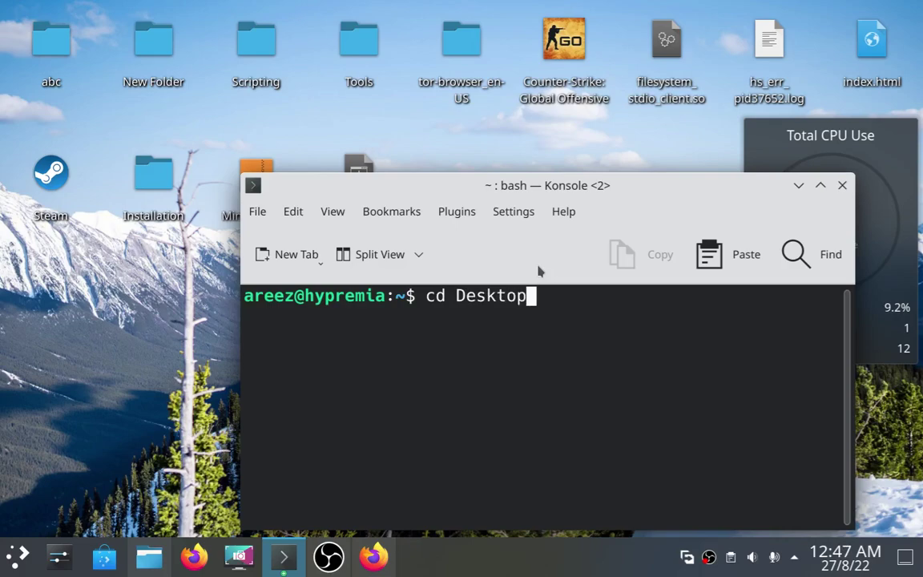
pyautogui.press('Return')
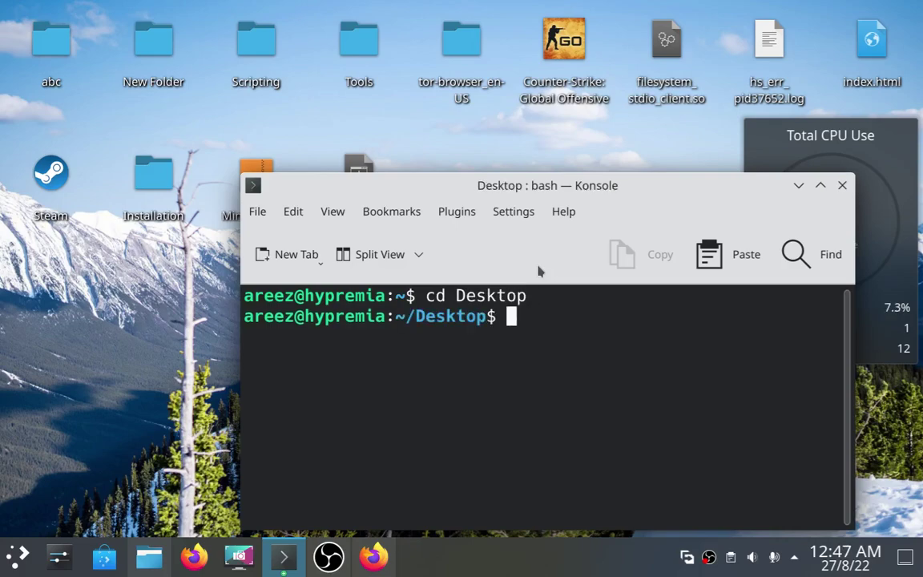
pyautogui.write('chmod +x')
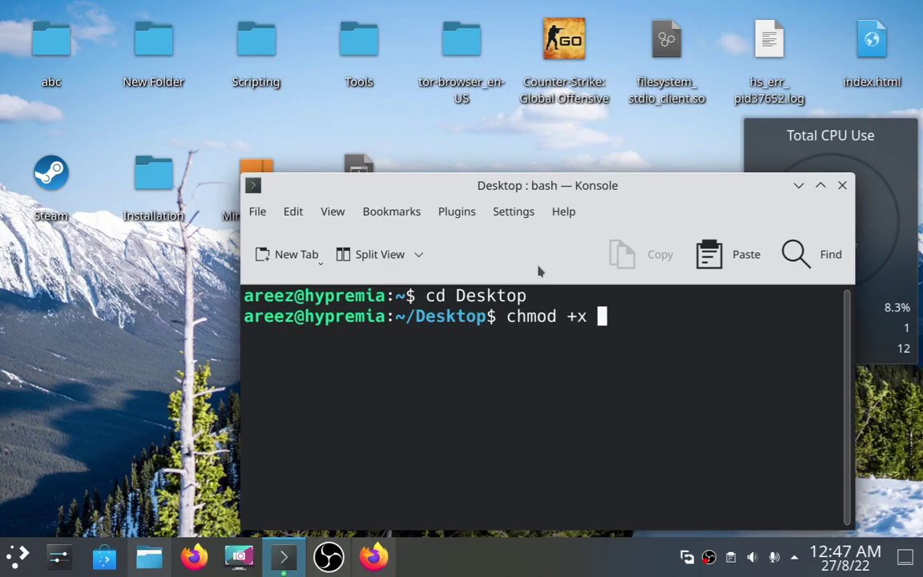
pyautogui.write(' u')
pyautogui.press('Tab')
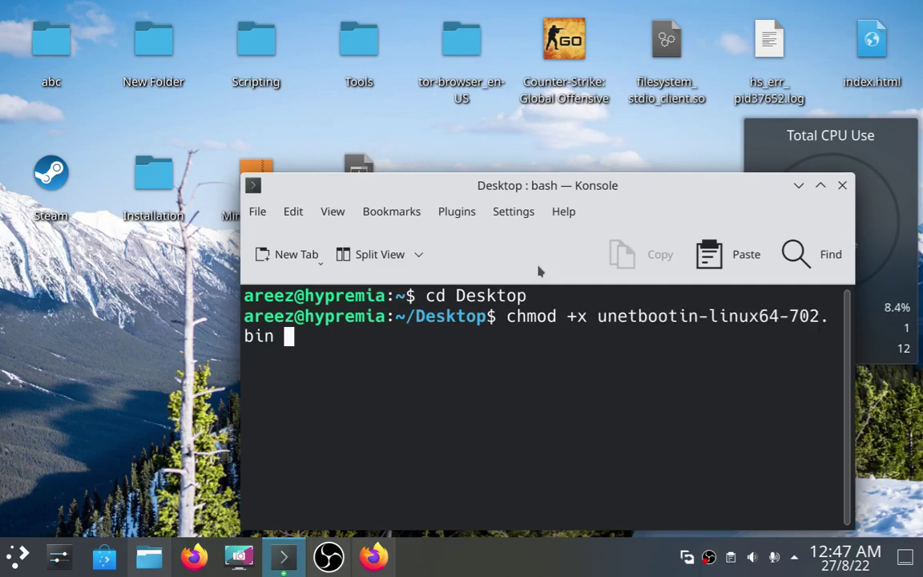
pyautogui.press('Return')
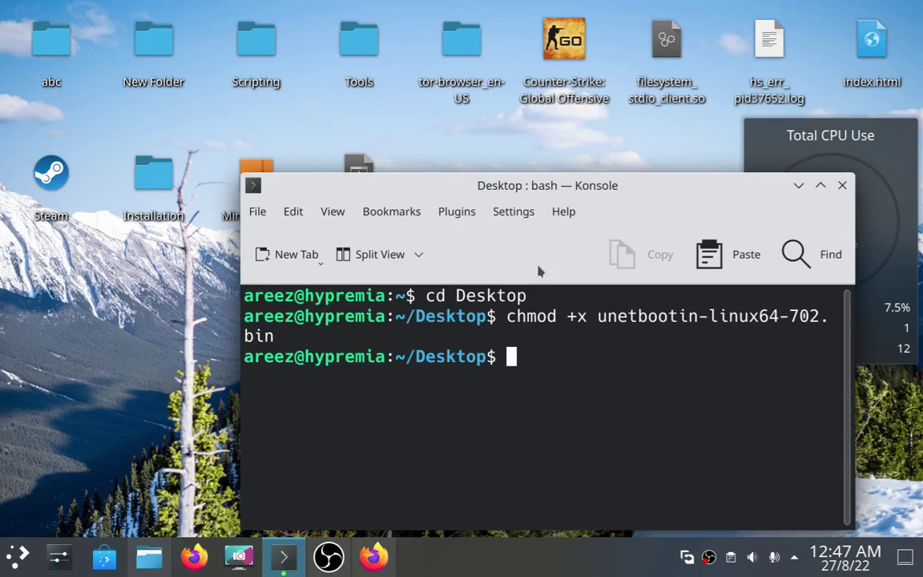
# Run ./unetbootin-linux64-702.bin with sudo and enter the account password
pyautogui.write('sudo ')
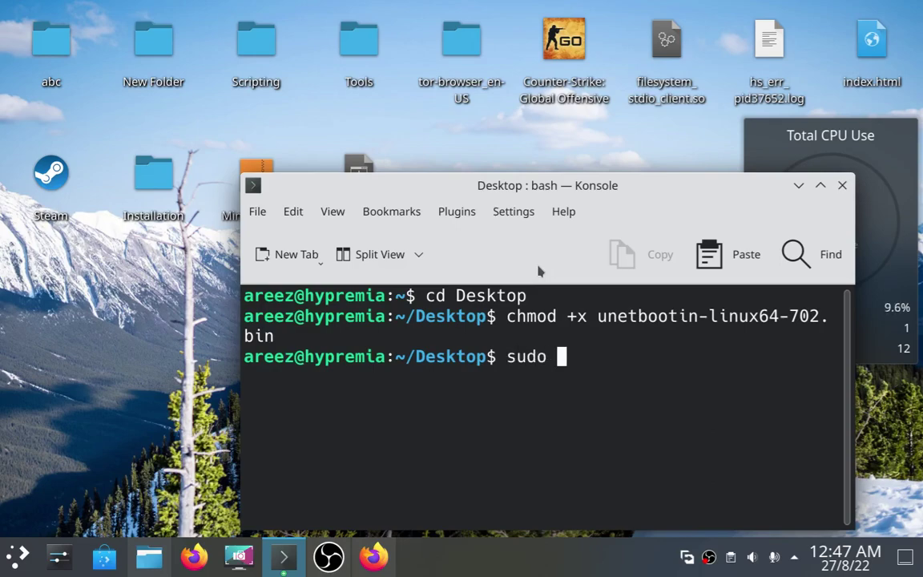
pyautogui.write('./')
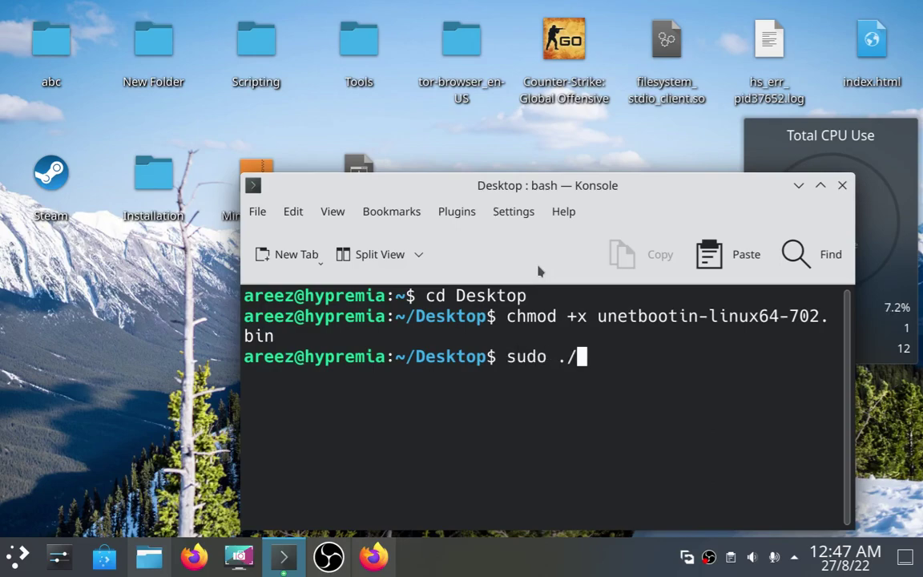
pyautogui.write('u')
pyautogui.press('Tab')
pyautogui.press('Return')
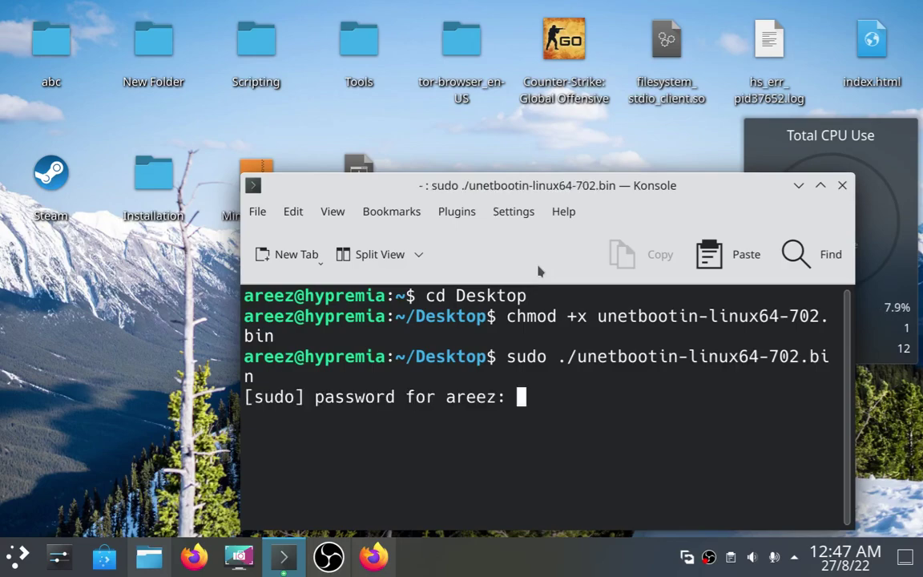
pyautogui.press('Return')
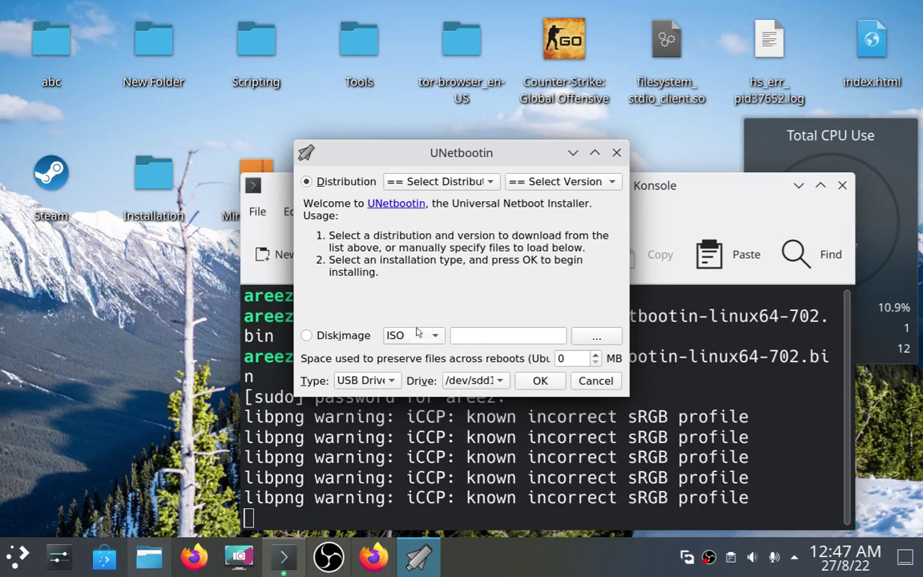
# Choose Diskimage as the installation source and keep /dev/sdd1 as the target drive
pyautogui.click(309, 336)
pyautogui.click(487, 382)
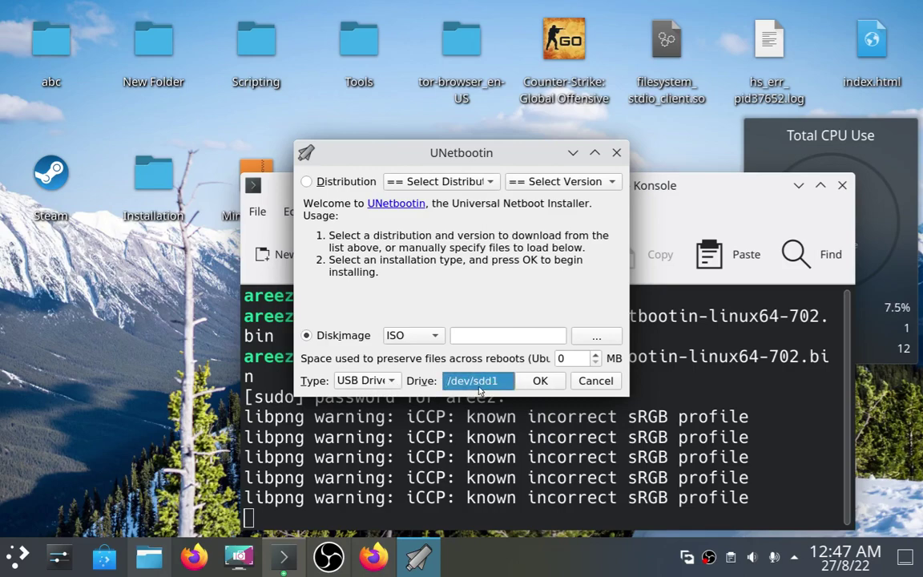
pyautogui.click(433, 351)
# Copy the location of _Getintopc.com_WIN7X64.MULTi6.JUNE2022.iso in the Home folder and paste it as the ISO disk image path
pyautogui.click(505, 336)
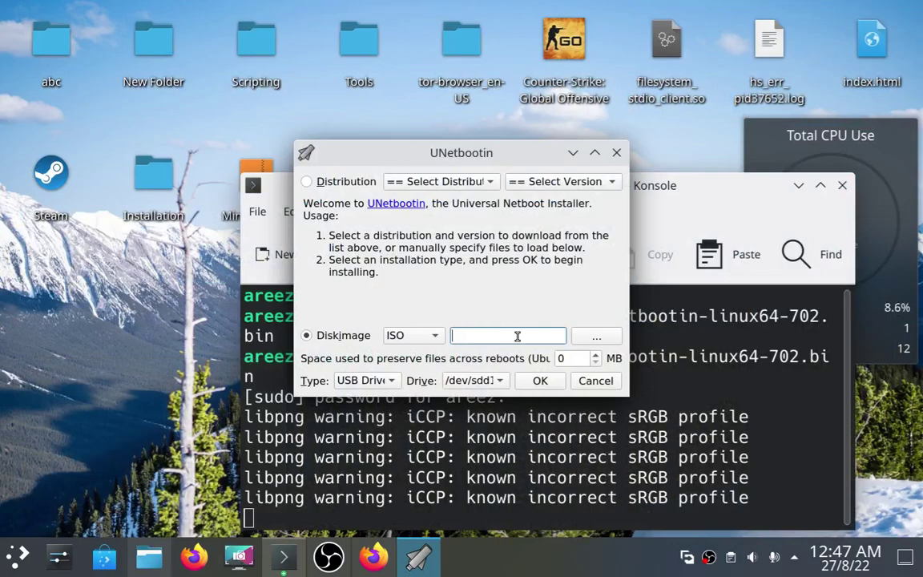
pyautogui.click(157, 555)
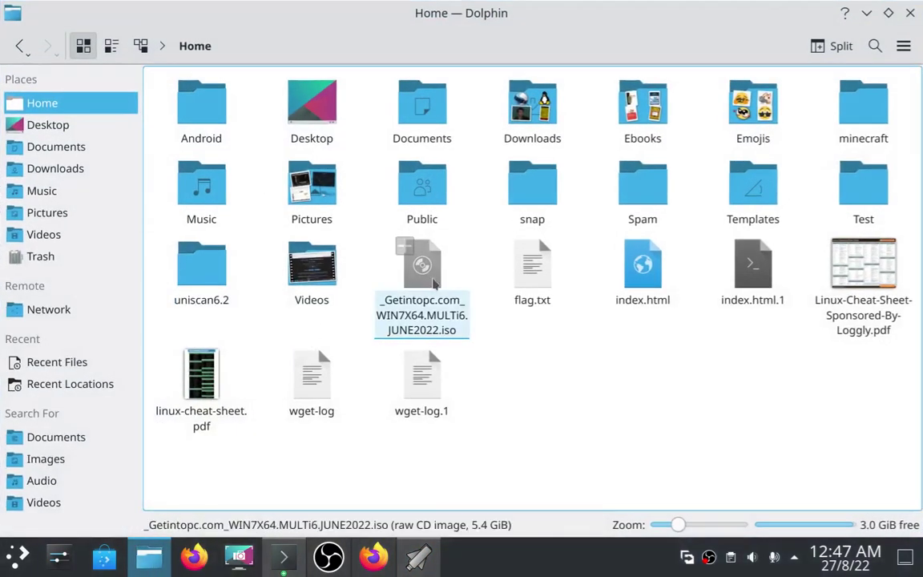
pyautogui.rightClick(433, 281)
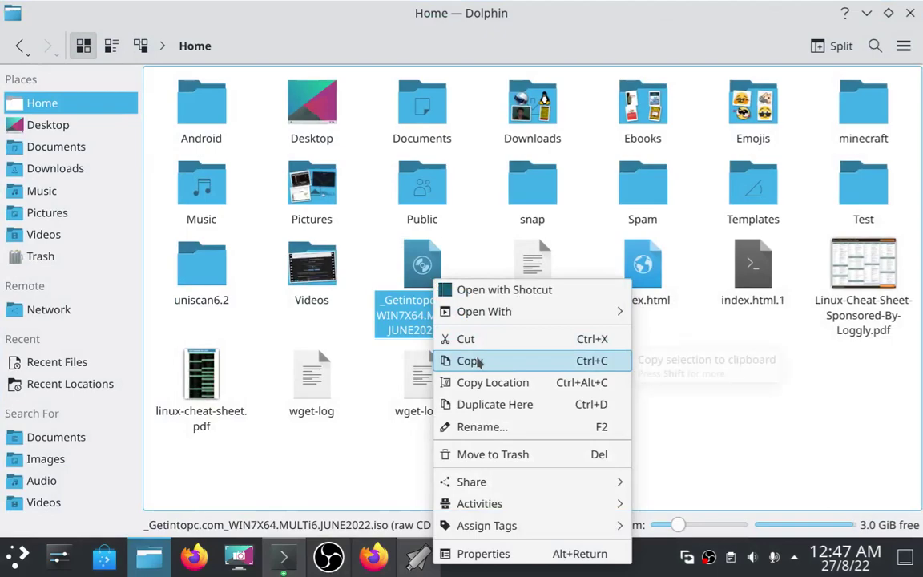
pyautogui.click(477, 363)
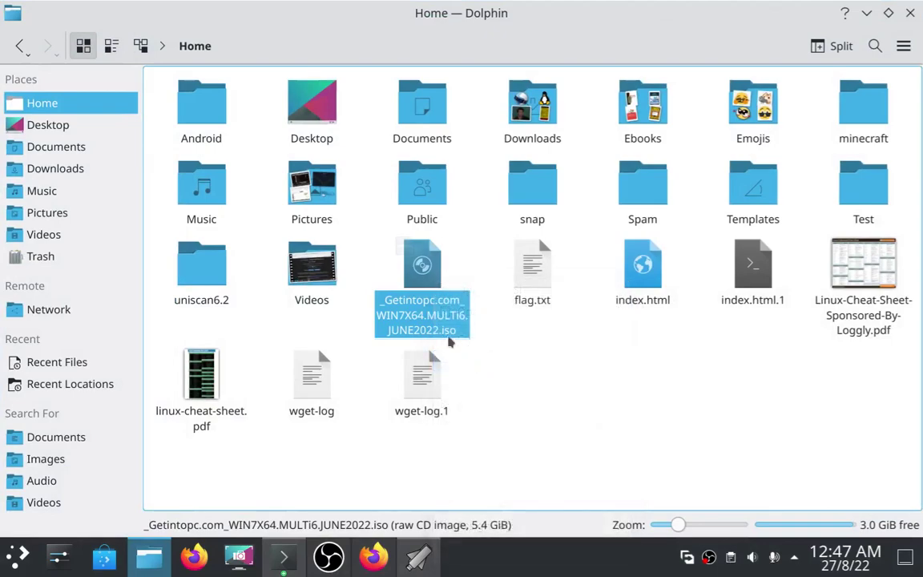
pyautogui.rightClick(445, 316)
pyautogui.click(483, 109)
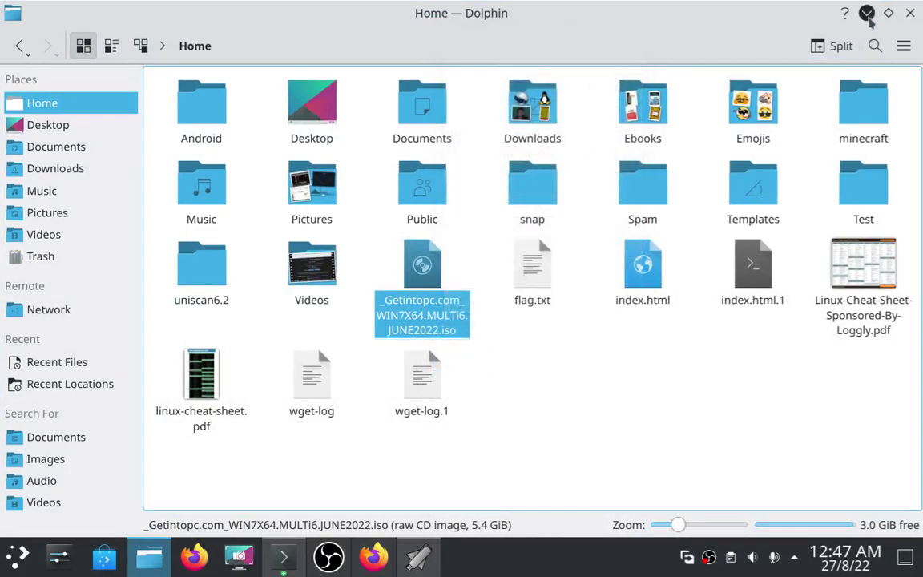
pyautogui.click(866, 13)
pyautogui.click(149, 556)
pyautogui.rightClick(433, 278)
pyautogui.click(493, 379)
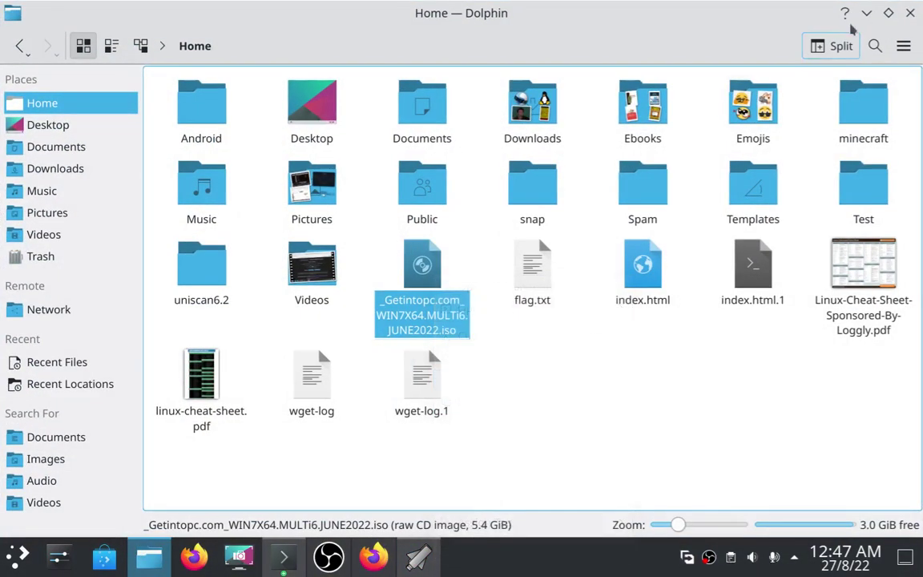
pyautogui.click(866, 13)
pyautogui.hotkey('ctrl', 'v')
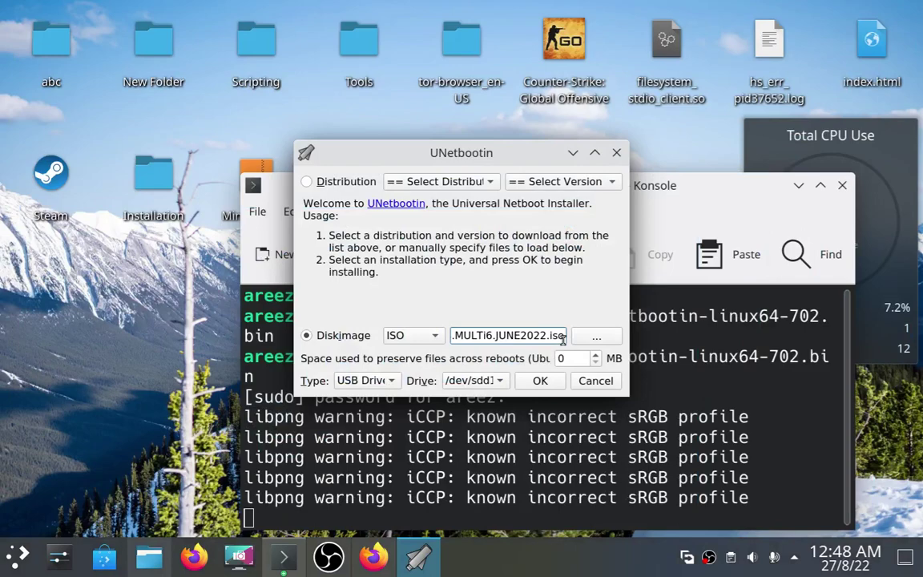
# Start writing the ISO to the USB drive, overwrite all existing files and close the empty extra dialog
pyautogui.click(551, 384)
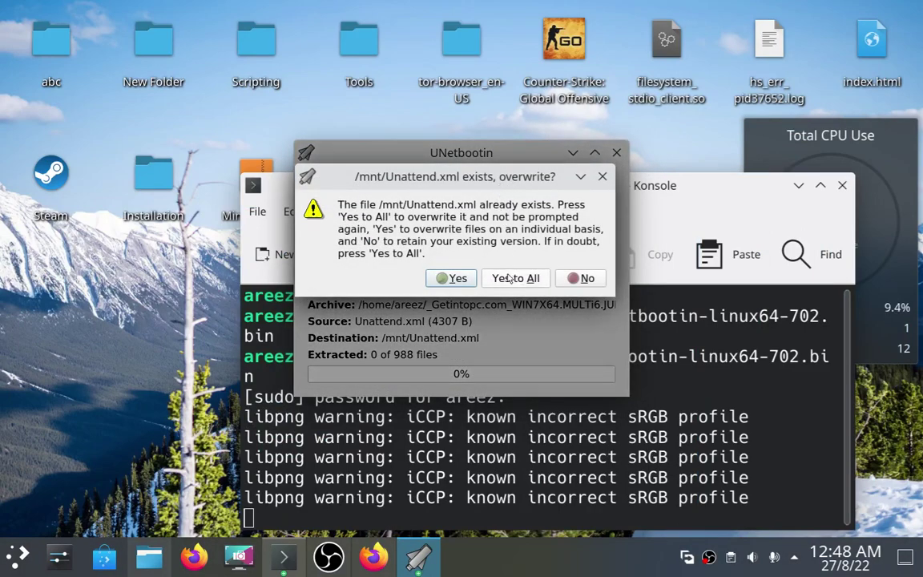
pyautogui.click(513, 277)
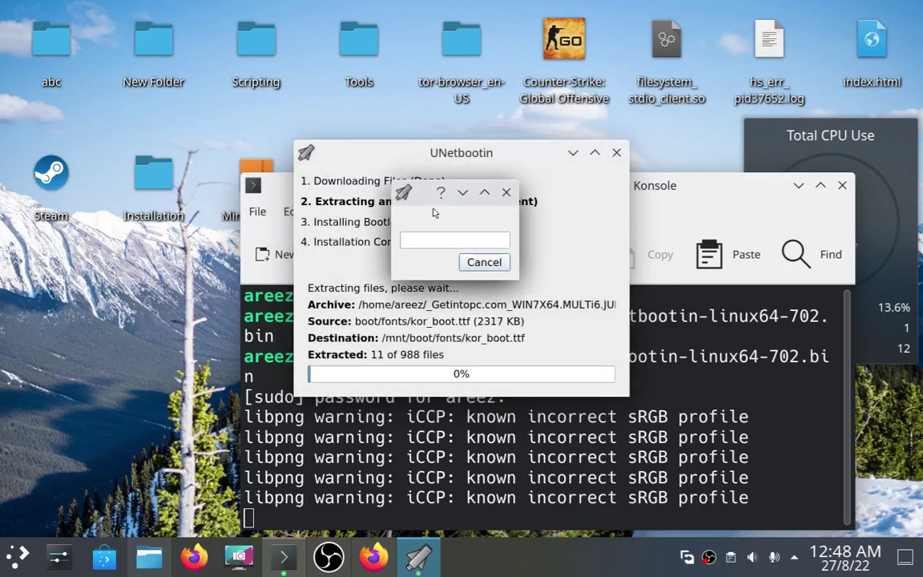
pyautogui.moveTo(426, 202); pyautogui.dragTo(680, 233)
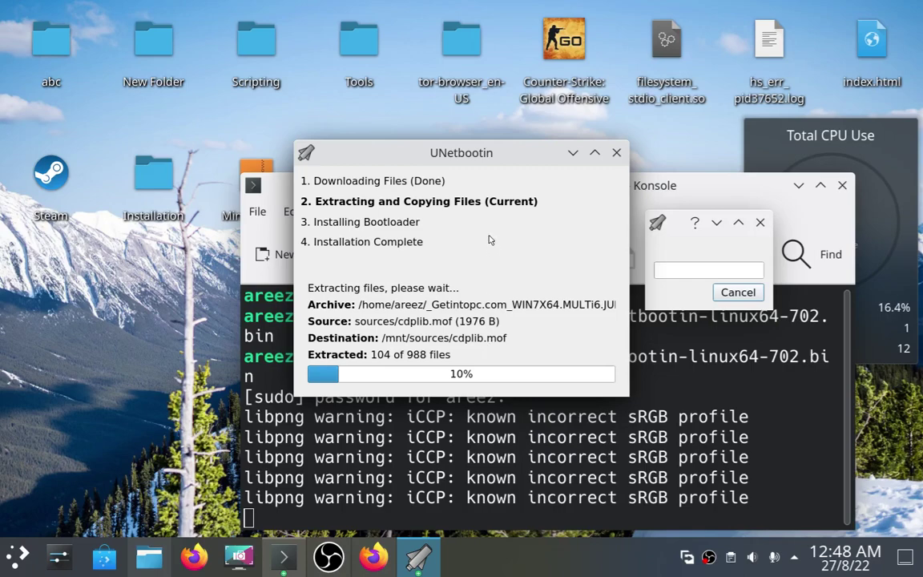
pyautogui.click(759, 222)
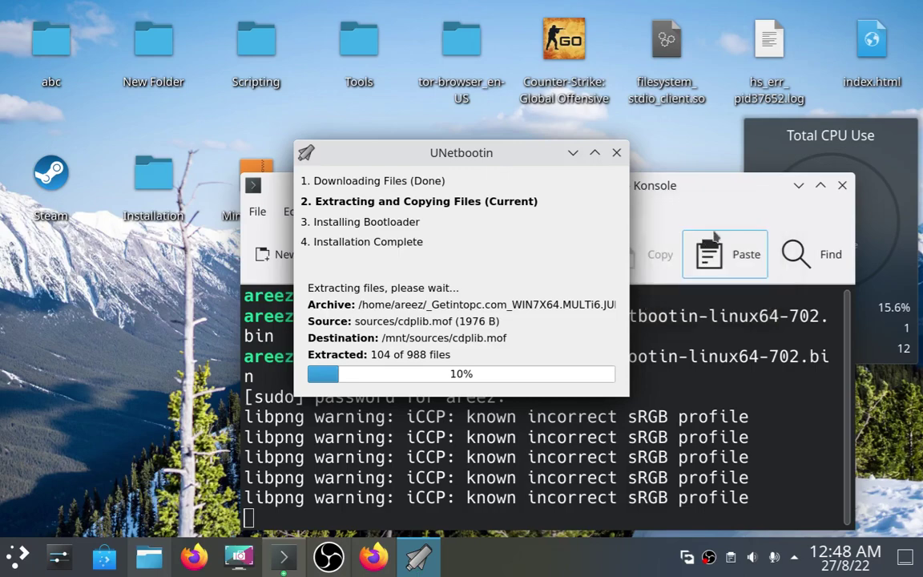
# Shift the UNetbootin window slightly and exit the program once the installation is complete
pyautogui.moveTo(501, 161); pyautogui.dragTo(484, 169)
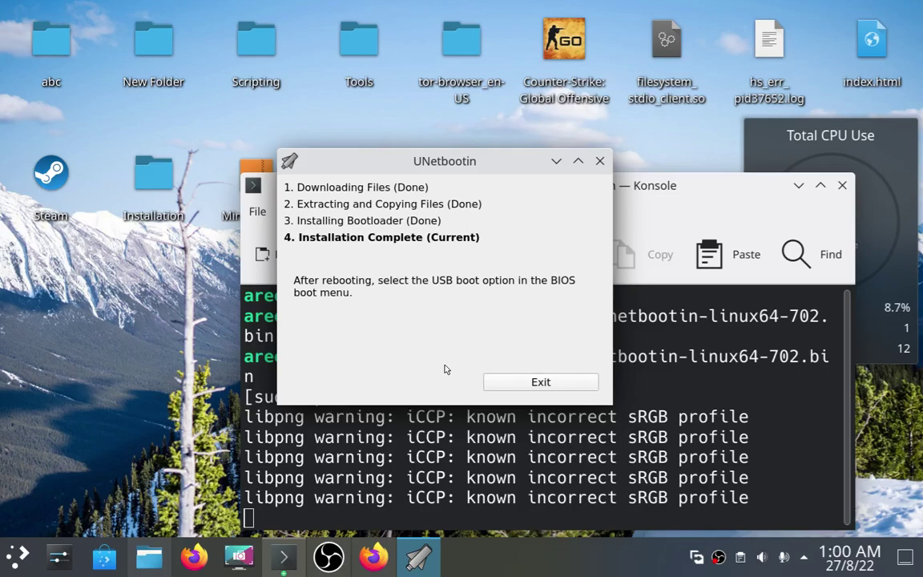
pyautogui.click(508, 388)
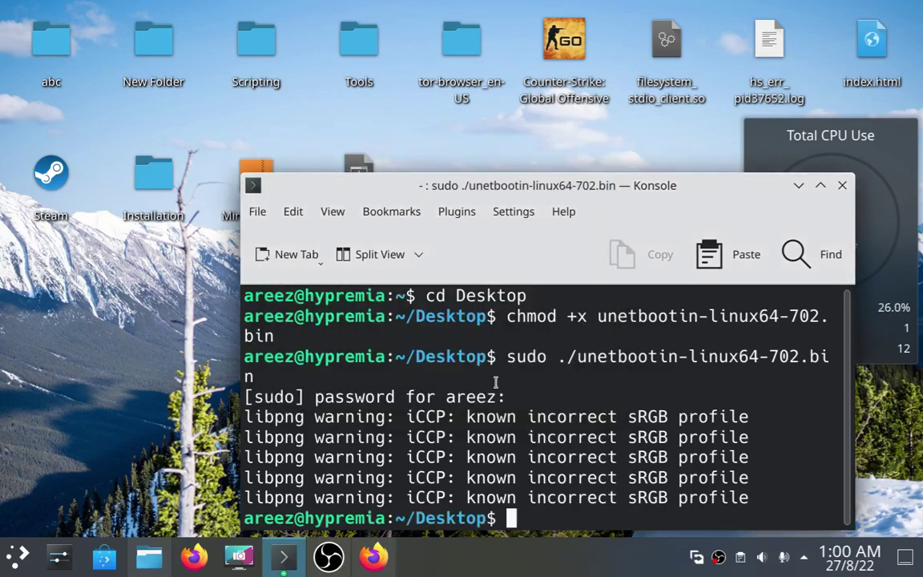